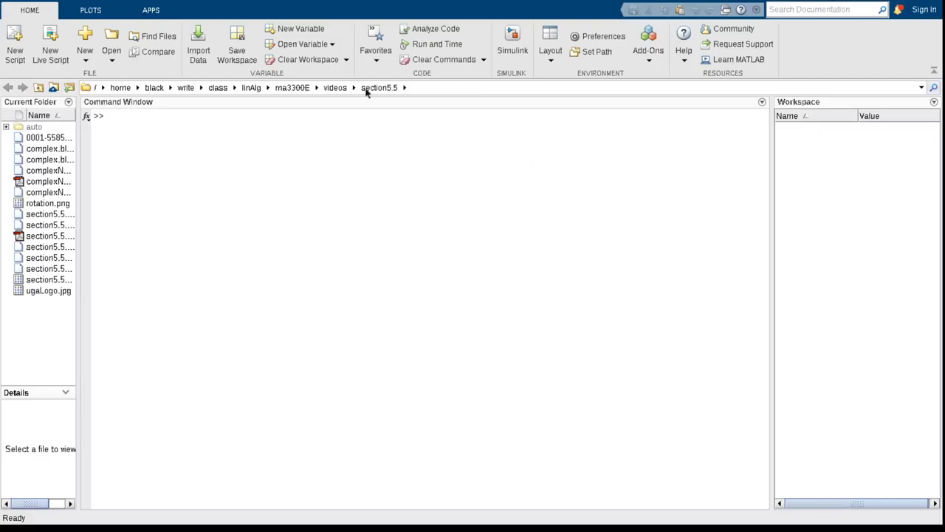
Step: Define the matrix A = [3 10 -1; 0 8 0; 5 -10 1] in the Command Window
{"action": "left_click", "coordinate": [365, 89]}
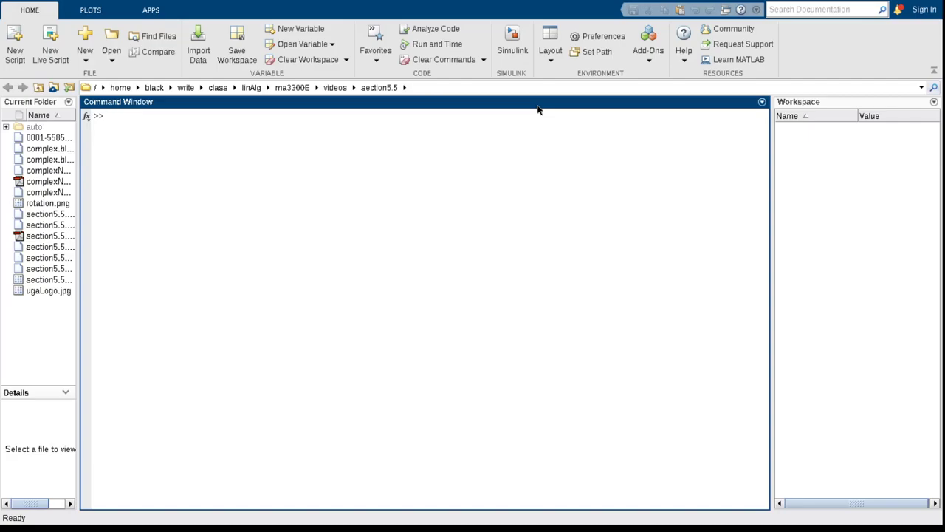
{"action": "type", "text": "A = [3 10 -1;"}
{"action": "type", "text": "0 8 0 ; 5 -10 1]"}
{"action": "key", "text": "Return"}
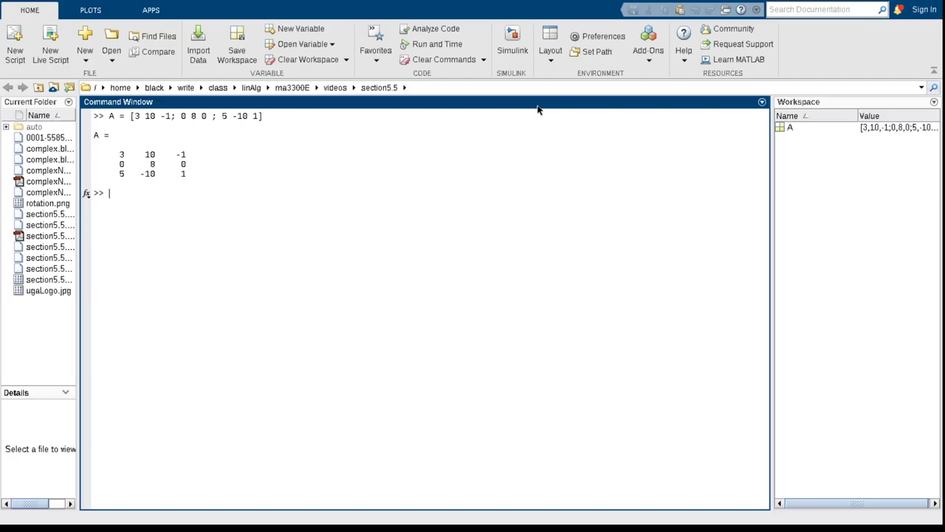
Step: Compute E = eig(A), giving eigenvalues 2+2i, 2−2i and 8
{"action": "type", "text": "E = eig(A)"}
{"action": "key", "text": "BackSpace"}
{"action": "key", "text": "BackSpace"}
{"action": "type", "text": "A)"}
{"action": "key", "text": "Return"}
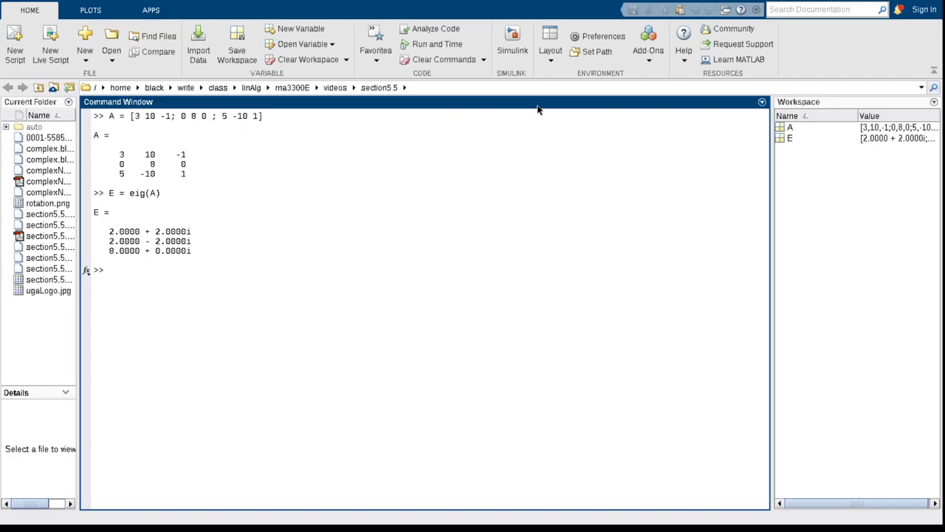
Step: Display each eigenvalue individually with E(1), E(2) and E(3)
{"action": "type", "text": "E(1)"}
{"action": "key", "text": "Return"}
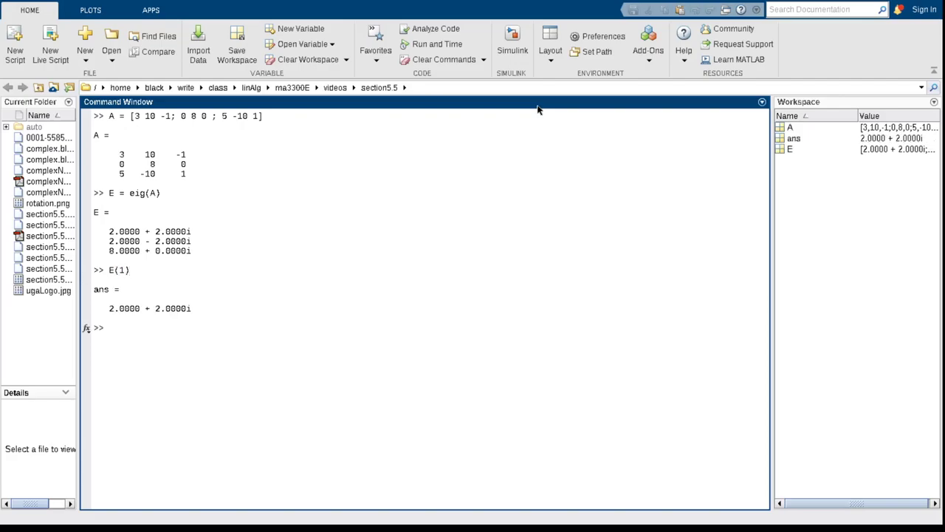
{"action": "type", "text": "E(2)"}
{"action": "key", "text": "Return"}
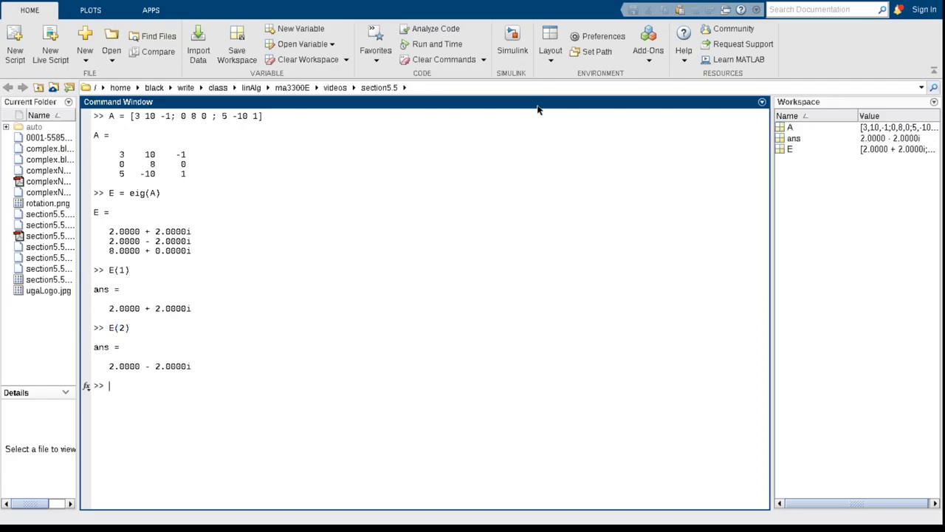
{"action": "type", "text": "E(3)"}
{"action": "key", "text": "Return"}
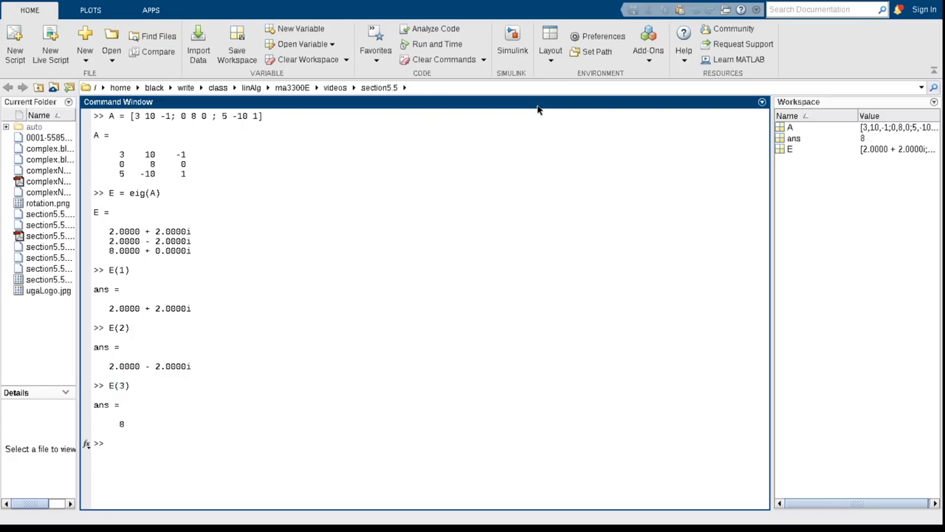
Step: Run [V,E] = eig(A) to get eigenvector matrix V and diagonal eigenvalue matrix E
{"action": "type", "text": "[V"}
{"action": "type", "text": ",E]"}
{"action": "type", "text": "="}
{"action": "key", "text": "BackSpace"}
{"action": "key", "text": "BackSpace"}
{"action": "key", "text": "BackSpace"}
{"action": "key", "text": "BackSpace"}
{"action": "type", "text": "] = eig(A)"}
{"action": "key", "text": "Return"}
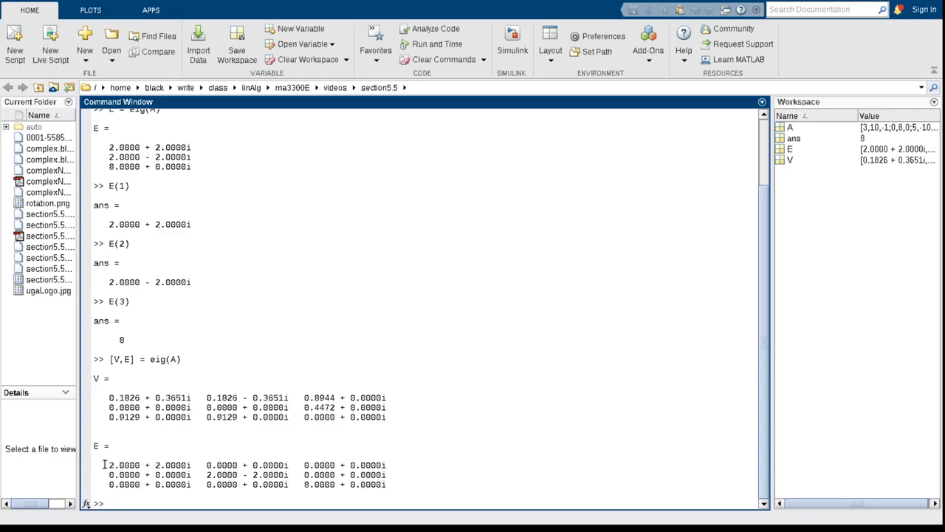
{"action": "left_click_drag", "start_coordinate": [104, 464], "coordinate": [386, 484]}
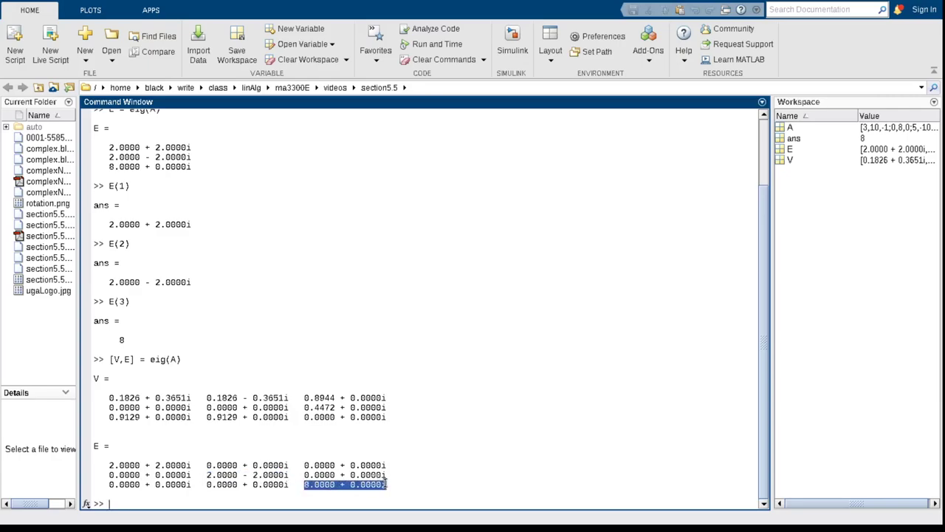
{"action": "left_click", "coordinate": [357, 477]}
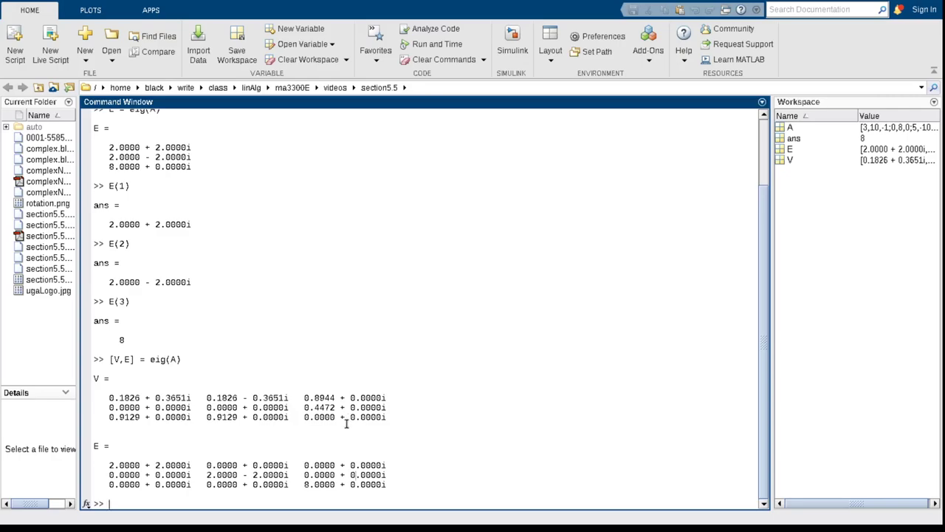
Step: Display eigenvector columns V(:,1), V(:,2) and V(:,3); the third is (0.8944, 0.4472, 0)
{"action": "type", "text": "V(:,1)"}
{"action": "key", "text": "Return"}
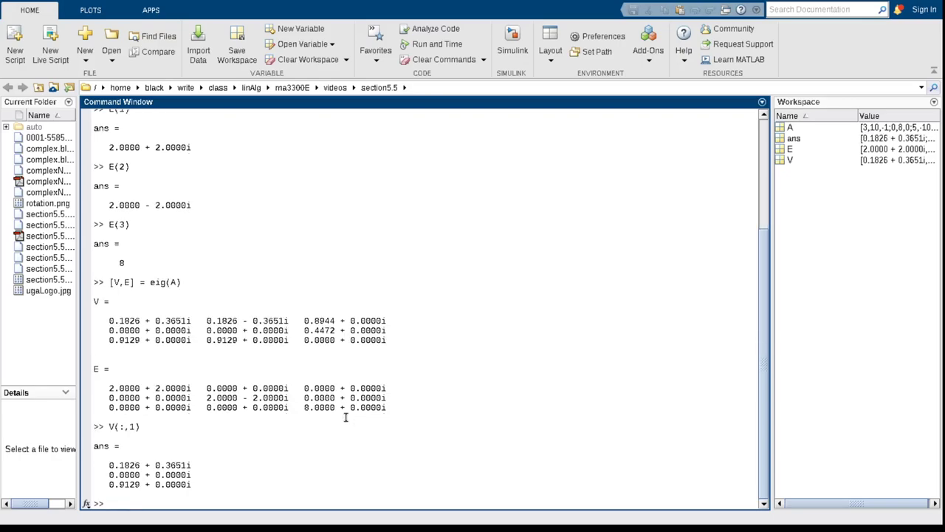
{"action": "type", "text": "V(:,2)"}
{"action": "key", "text": "Return"}
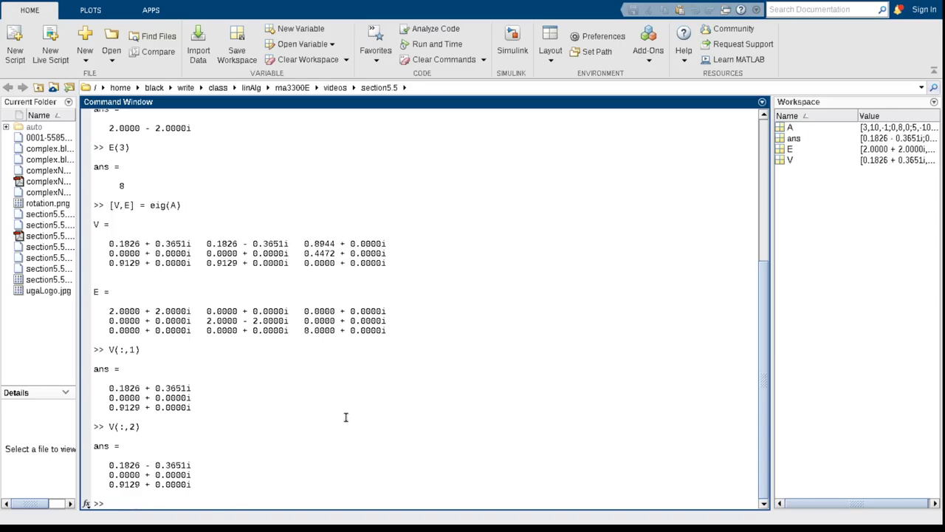
{"action": "type", "text": "V(:,3)"}
{"action": "key", "text": "Return"}
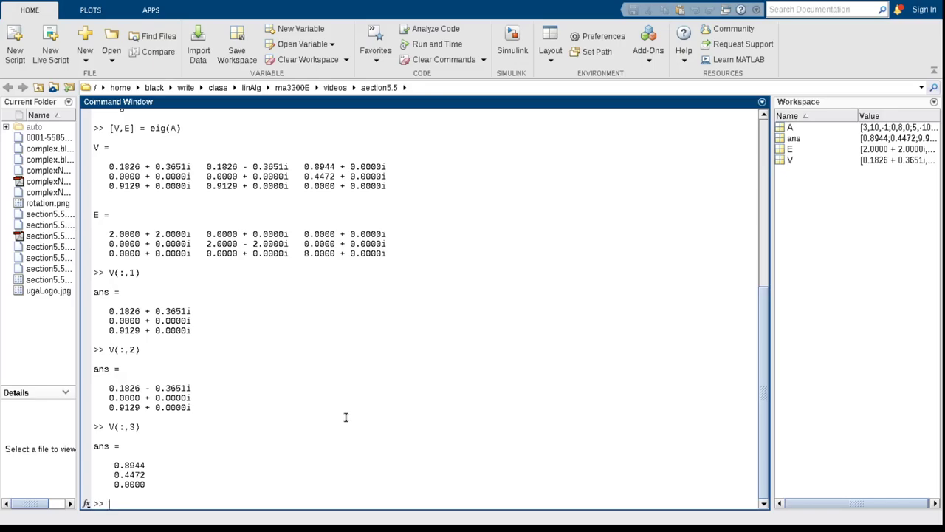
Step: Rescale the third eigenvector with V(:,3)/V(2,3) to (2, 1, 0), then redisplay V(:,1)
{"action": "type", "text": "V(:,"}
{"action": "type", "text": "3)"}
{"action": "type", "text": "/"}
{"action": "type", "text": "V("}
{"action": "type", "text": "2"}
{"action": "type", "text": ",:)"}
{"action": "key", "text": "BackSpace"}
{"action": "key", "text": "BackSpace"}
{"action": "type", "text": "3)"}
{"action": "key", "text": "Return"}
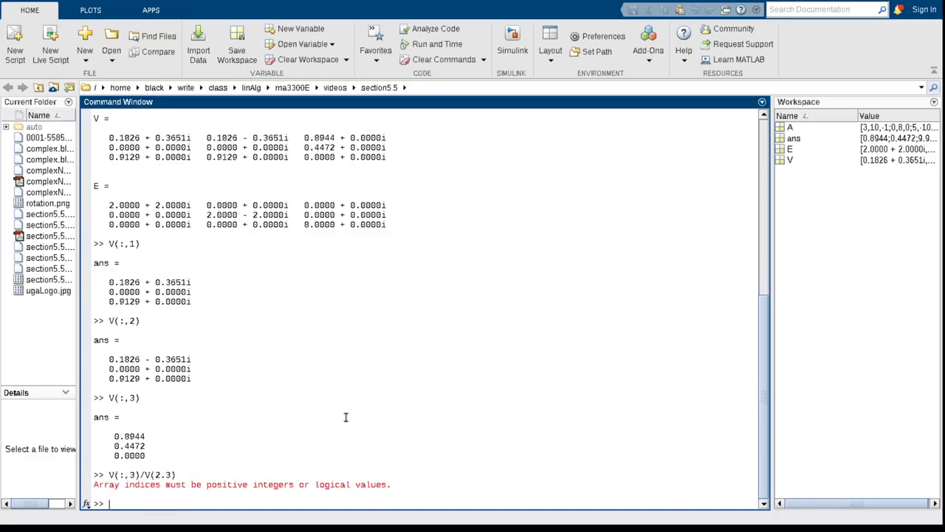
{"action": "key", "text": "Up"}
{"action": "key", "text": "Left"}
{"action": "key", "text": "Left"}
{"action": "key", "text": "BackSpace"}
{"action": "type", "text": ","}
{"action": "key", "text": "Return"}
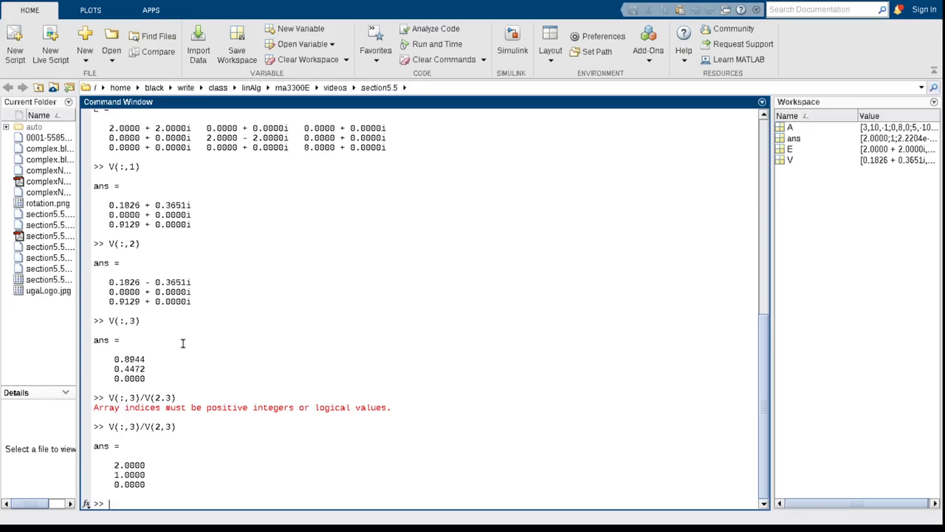
{"action": "type", "text": "V(:,1)"}
{"action": "key", "text": "Return"}
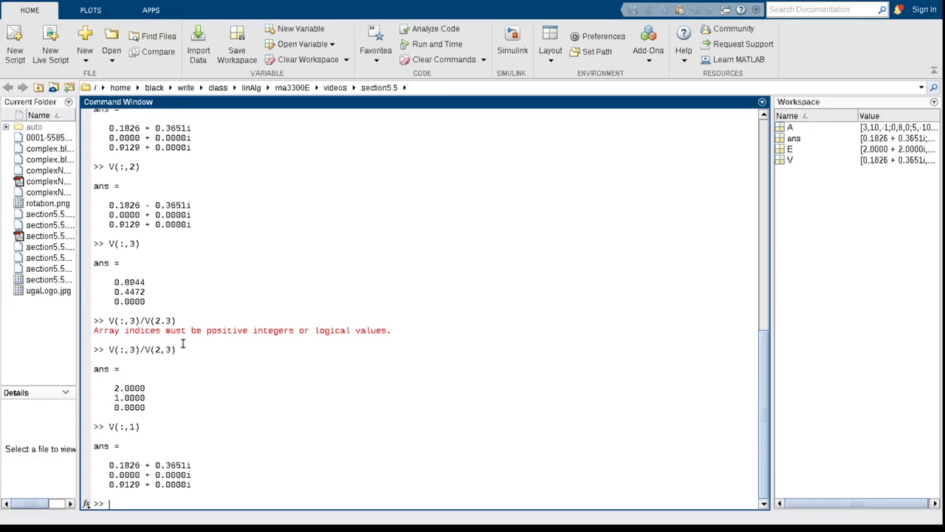
Step: Display the top entry V(1,1) of the first eigenvector
{"action": "type", "text": "norm("}
{"action": "key", "text": "BackSpace"}
{"action": "key", "text": "BackSpace"}
{"action": "key", "text": "BackSpace"}
{"action": "key", "text": "BackSpace"}
{"action": "key", "text": "BackSpace"}
{"action": "type", "text": "V(:,1"}
{"action": "key", "text": "Left"}
{"action": "key", "text": "Left"}
{"action": "key", "text": "BackSpace"}
{"action": "type", "text": "1"}
{"action": "key", "text": "End"}
{"action": "type", "text": ")"}
{"action": "key", "text": "Return"}
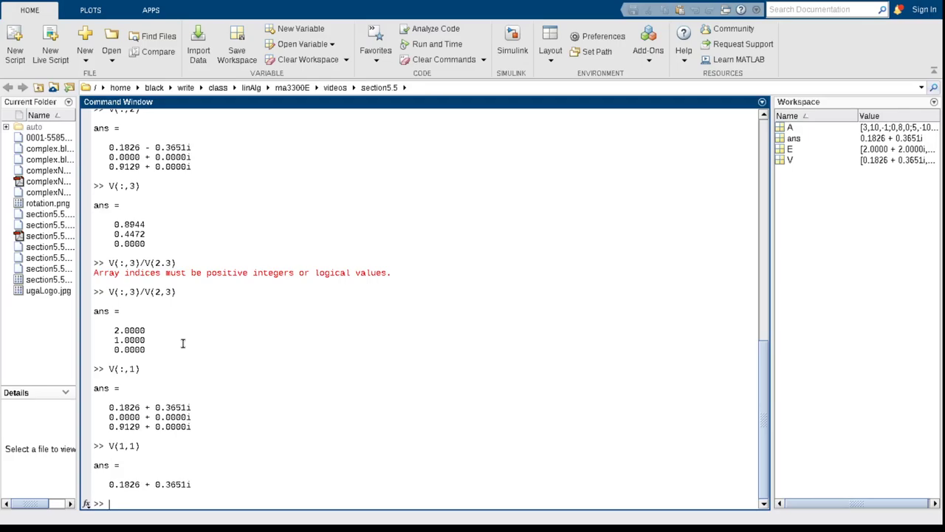
Step: Divide V(:,1) by norm(V(1,1)) = 0.4082, giving (0.4472+0.8944i, 0, 2.2361), then redisplay V(:,1)
{"action": "type", "text": "norm(V(1,1))"}
{"action": "key", "text": "Return"}
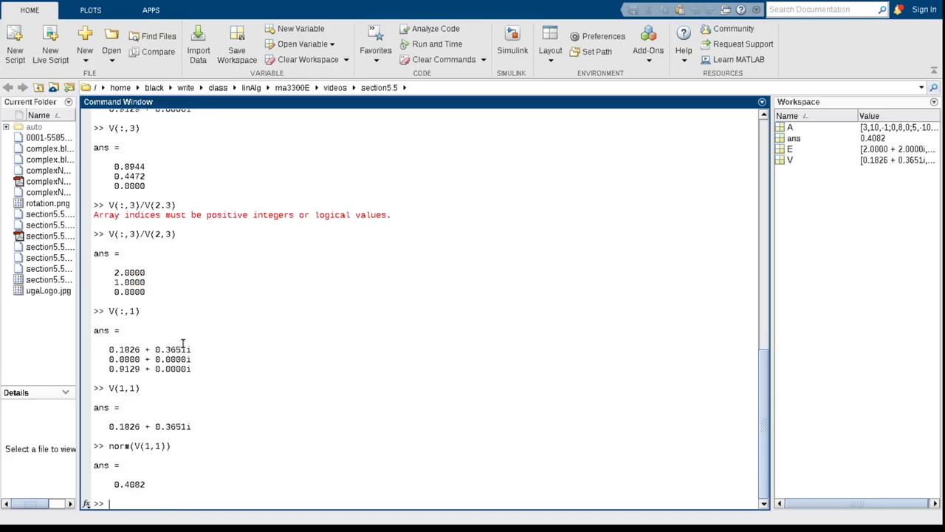
{"action": "type", "text": "V(:,1)/ans"}
{"action": "key", "text": "Return"}
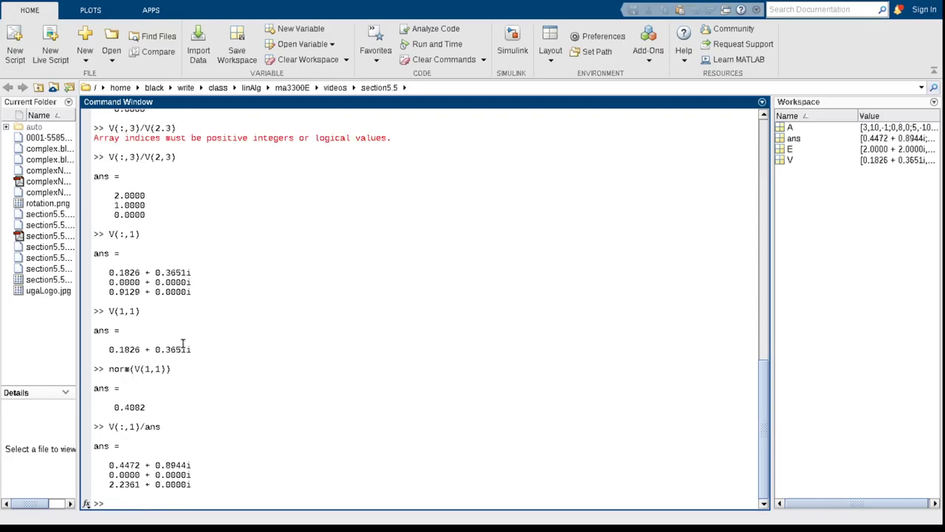
{"action": "type", "text": "V(:,1)"}
{"action": "key", "text": "Return"}
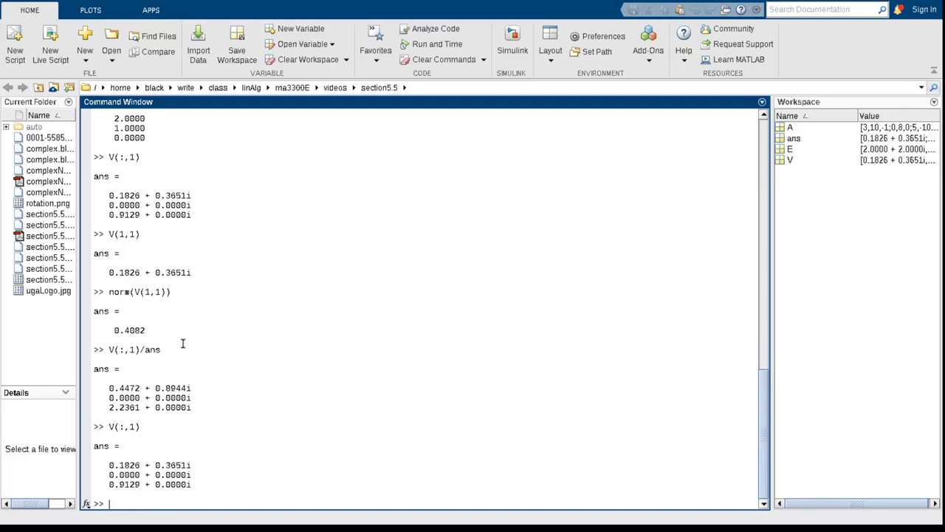
Step: Scale V(:,1) by V(3,1) to get (0.2+0.4i, 0, 1), then redisplay matrix A
{"action": "type", "text": "V(:,1)/V(3,1)"}
{"action": "key", "text": "Return"}
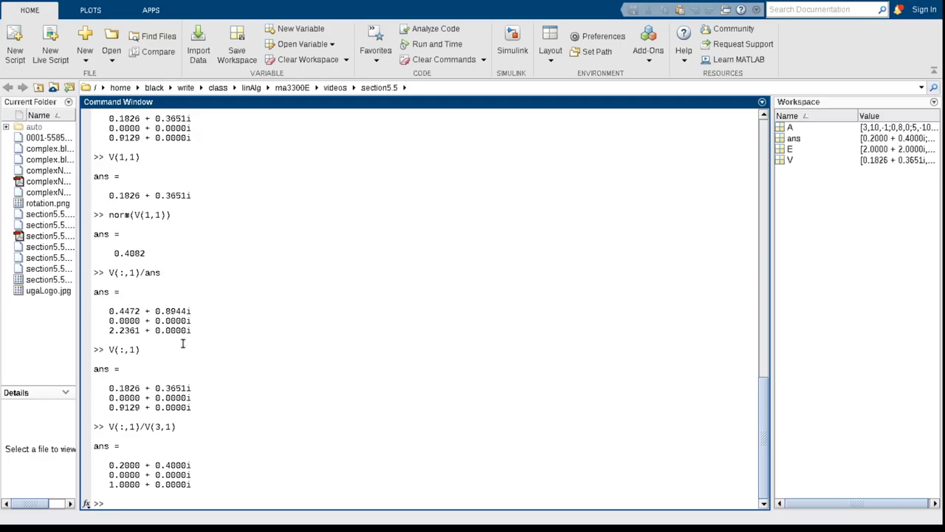
{"action": "type", "text": "A"}
{"action": "key", "text": "Return"}
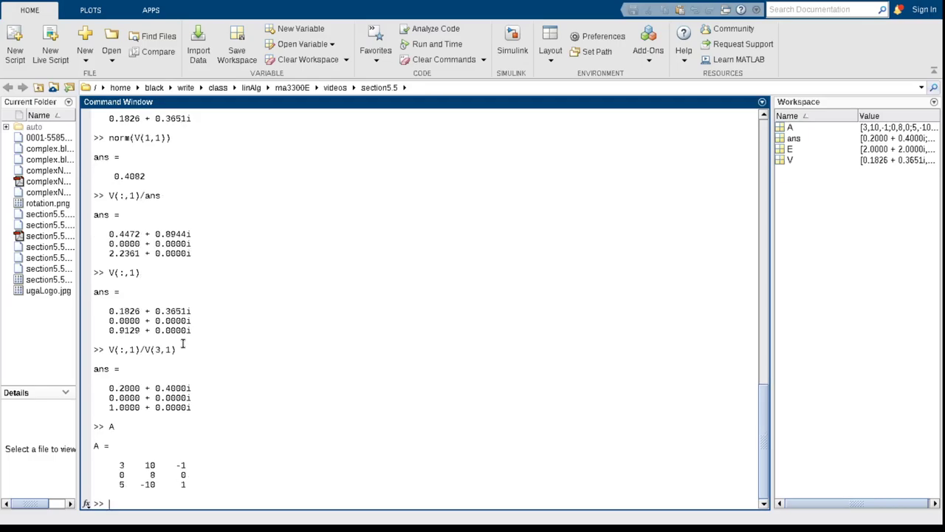
Step: Display the eigenvector matrix V and the eigenvalue matrix E
{"action": "type", "text": "V"}
{"action": "key", "text": "Return"}
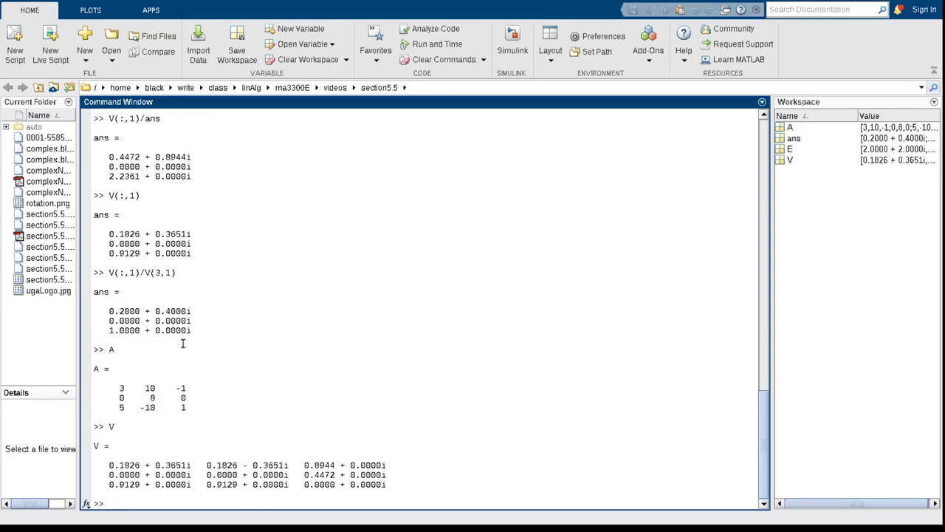
{"action": "type", "text": "E"}
{"action": "key", "text": "Return"}
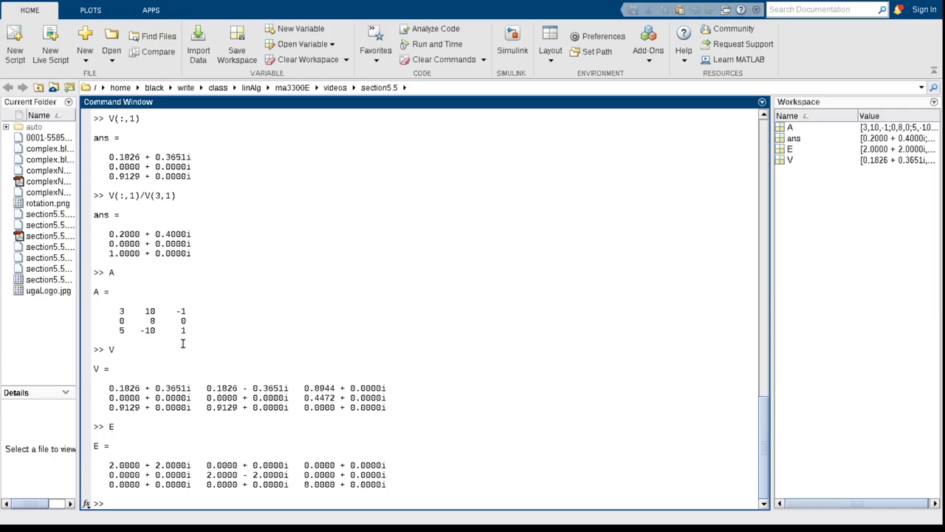
Step: Compute V*E*inv(V) and show A beside it for comparison
{"action": "type", "text": "V*E*inv(V)"}
{"action": "key", "text": "Return"}
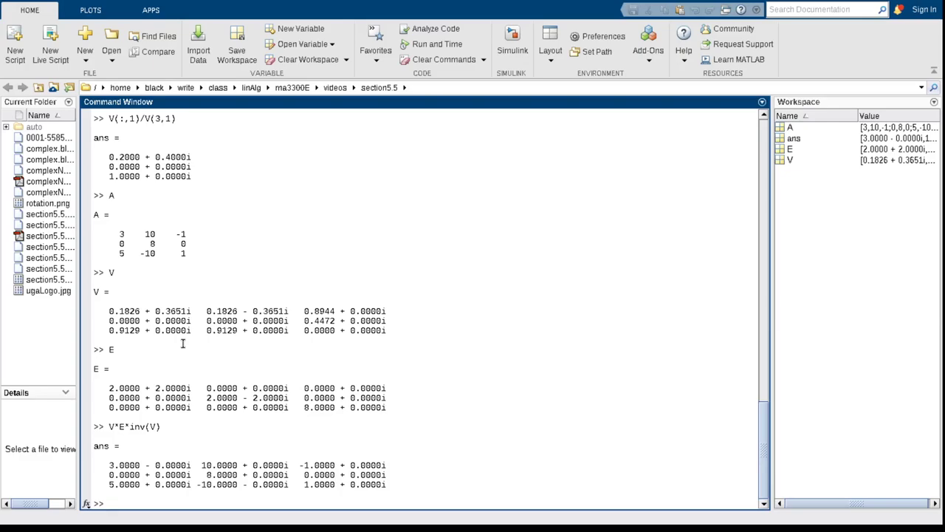
{"action": "type", "text": "A"}
{"action": "key", "text": "Return"}
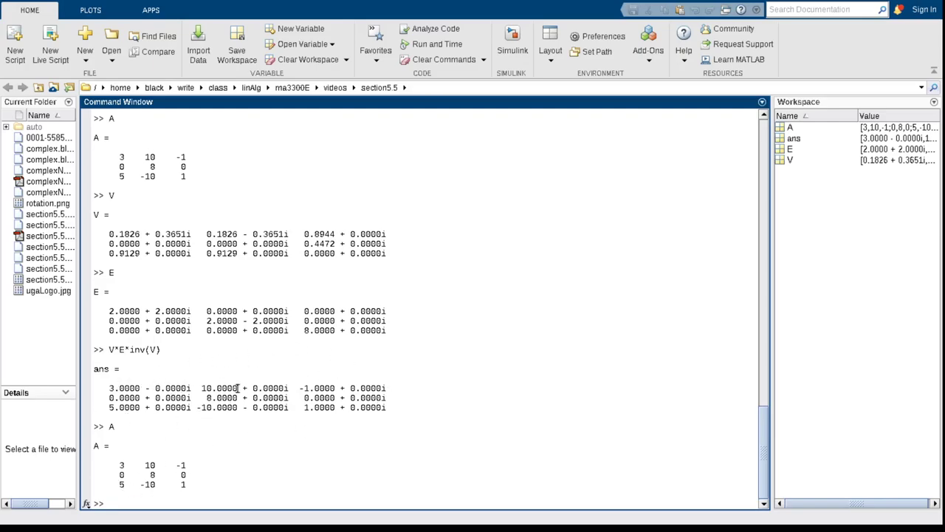
Step: Compute V*E*inv(V) - A, showing residuals scaled by 1.0e-14, and highlight that factor
{"action": "type", "text": "V*E*inv(V) - A"}
{"action": "key", "text": "Return"}
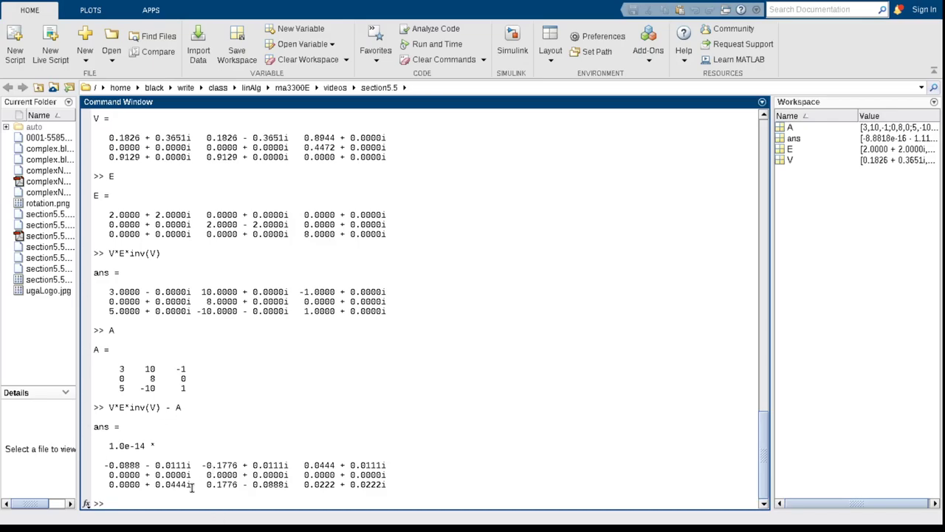
{"action": "left_click_drag", "start_coordinate": [108, 445], "coordinate": [151, 447]}
{"action": "left_click", "coordinate": [198, 424]}
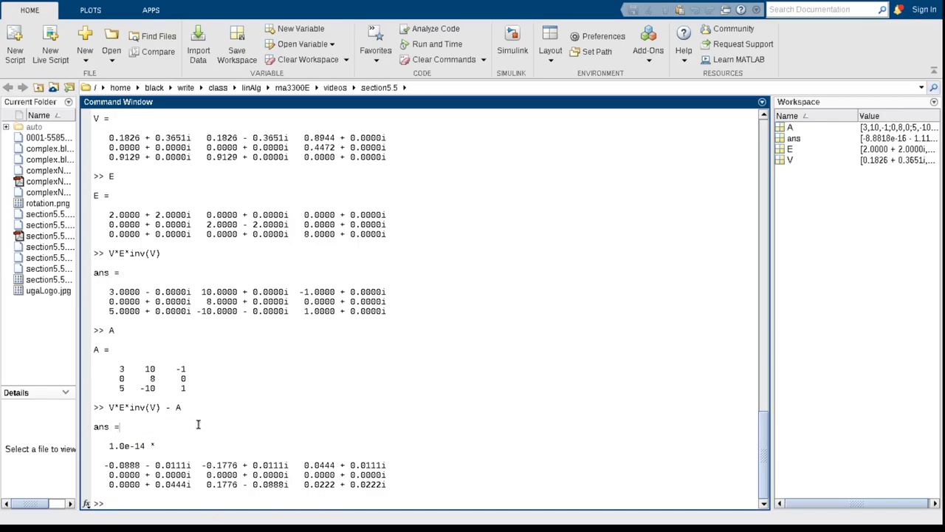